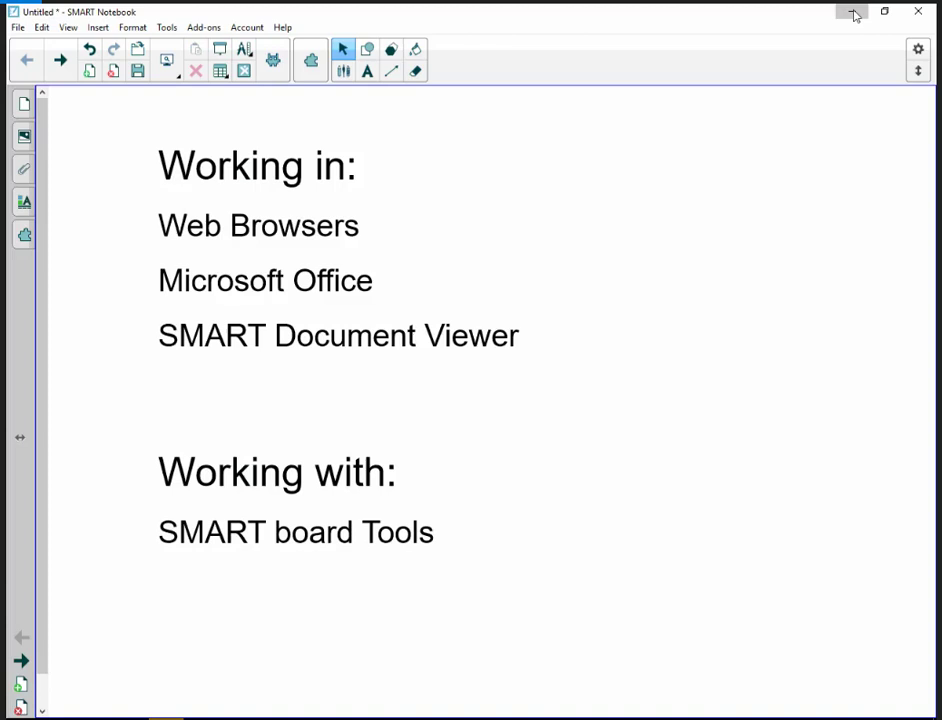
Switch to the web browser showing the AACPS homepage and list the installed SMART Technologies programs.
left_click(853, 12)
key("alt+Tab")
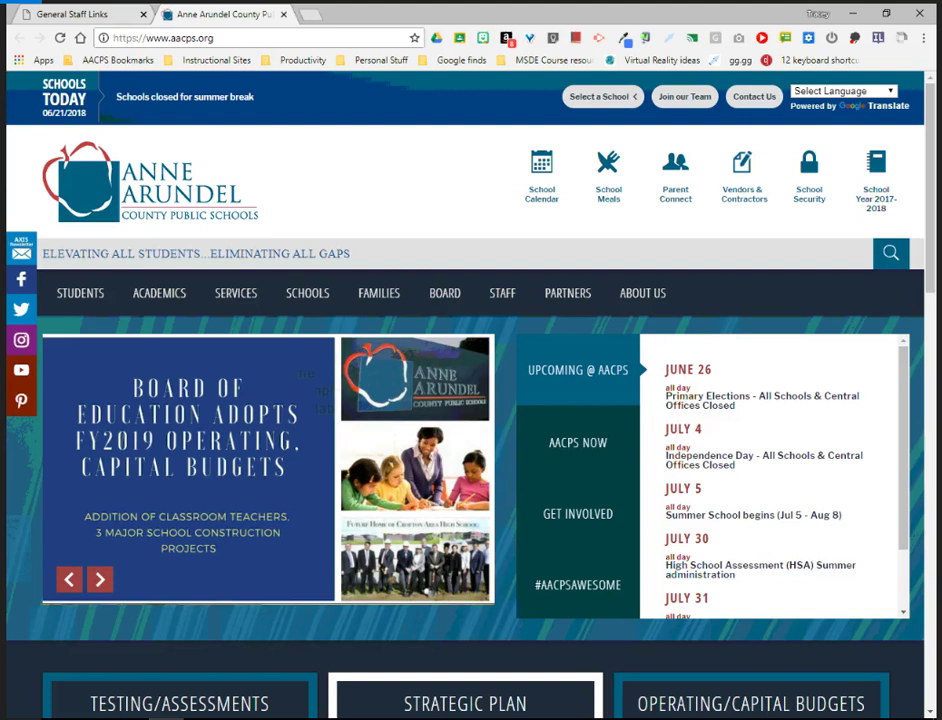
key("super")
scroll(115, 585, "down", 7)
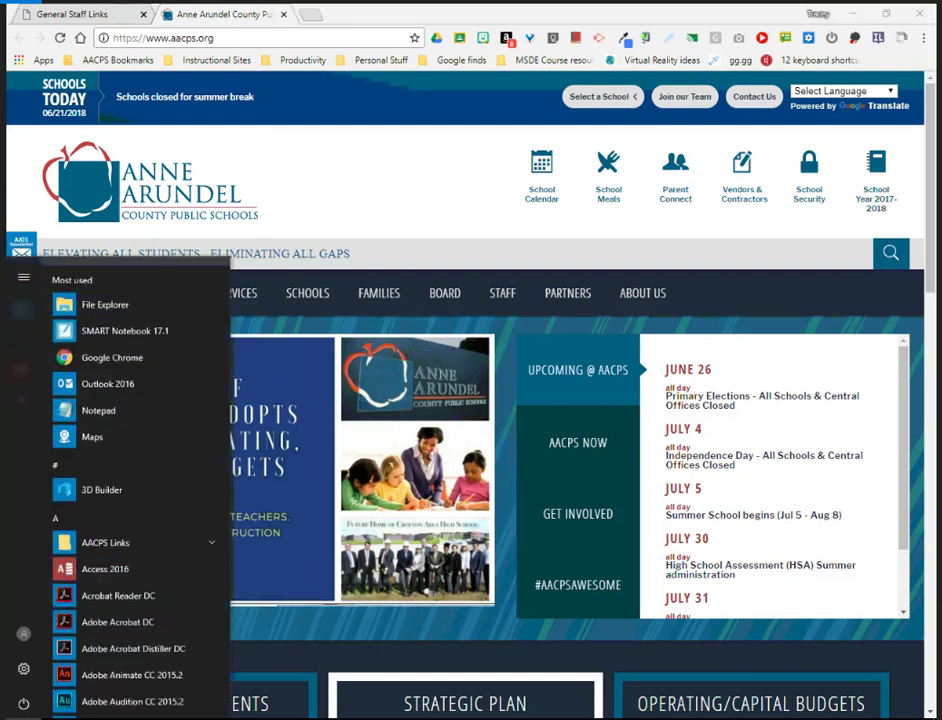
scroll(120, 590, "down", 10)
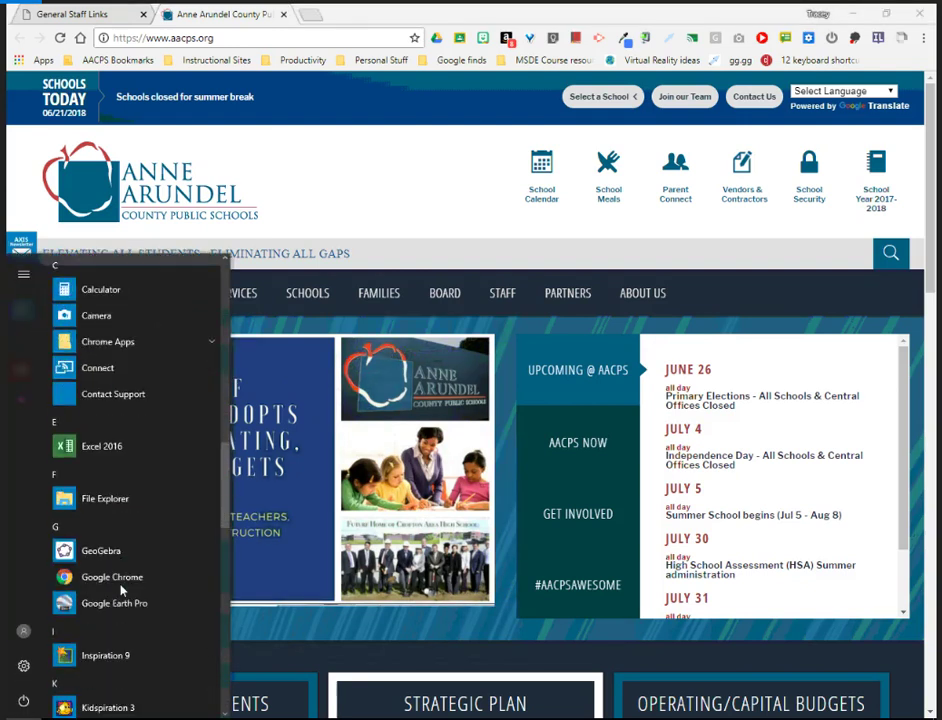
scroll(120, 590, "down", 10)
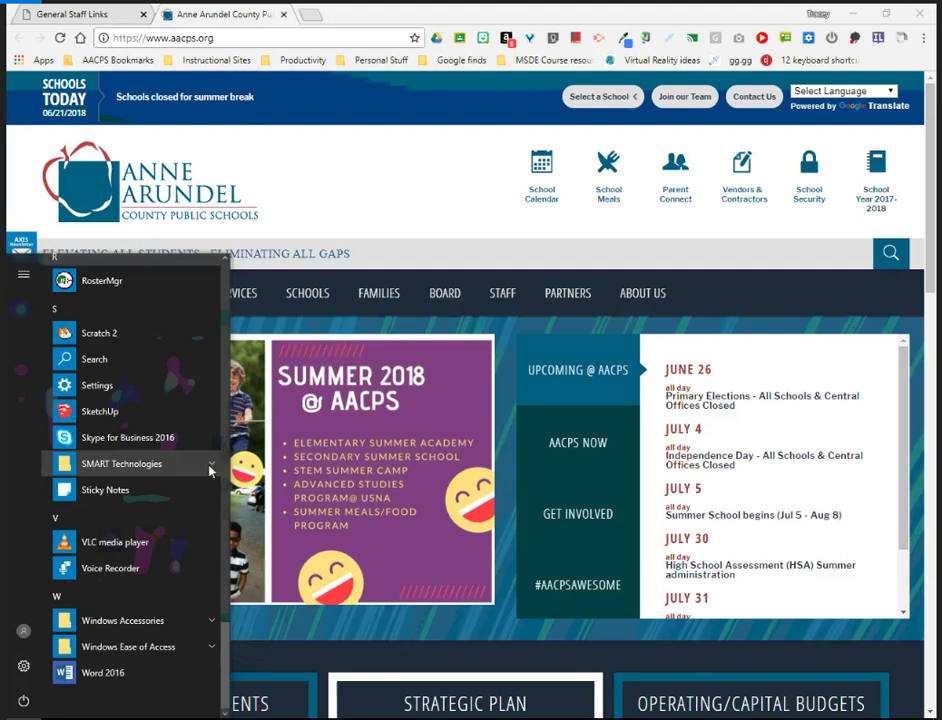
left_click(210, 468)
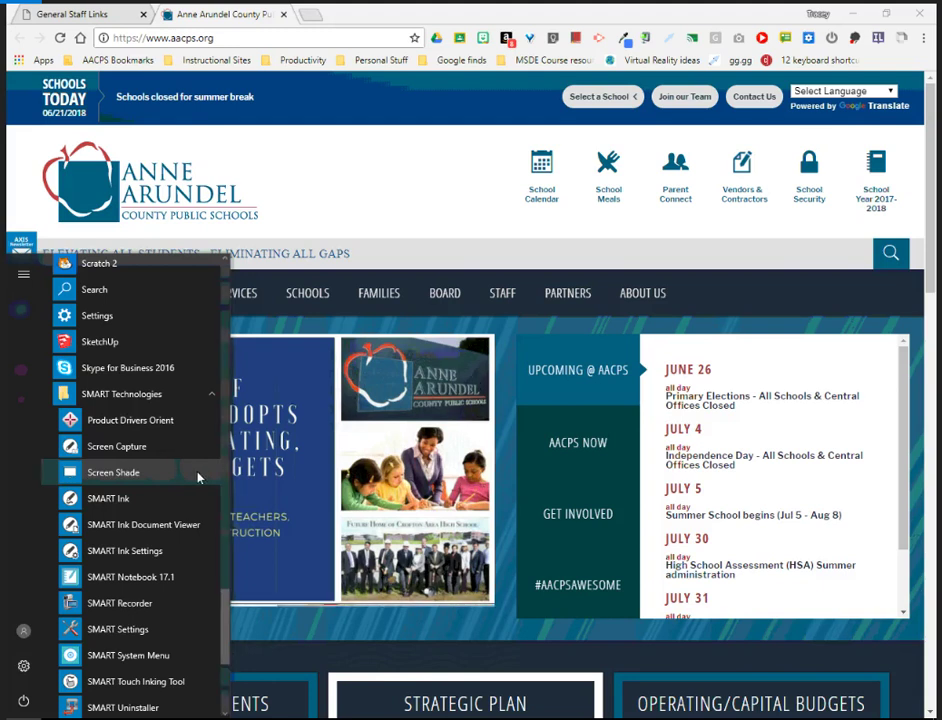
scroll(186, 481, "down", 1)
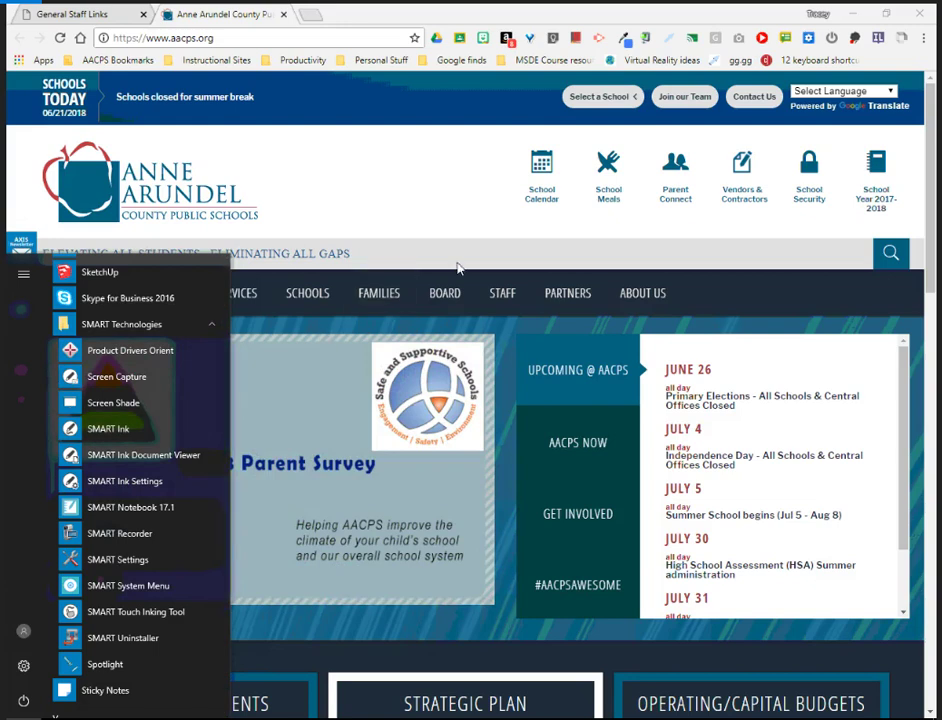
left_click(932, 530)
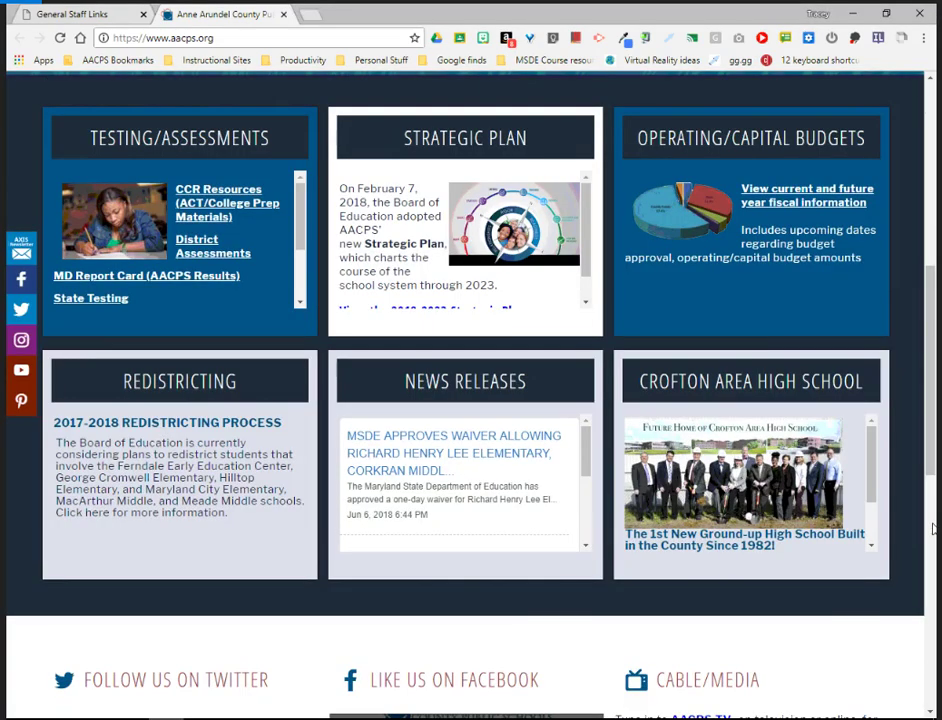
scroll(508, 484, "down", 1)
scroll(503, 485, "up", 5)
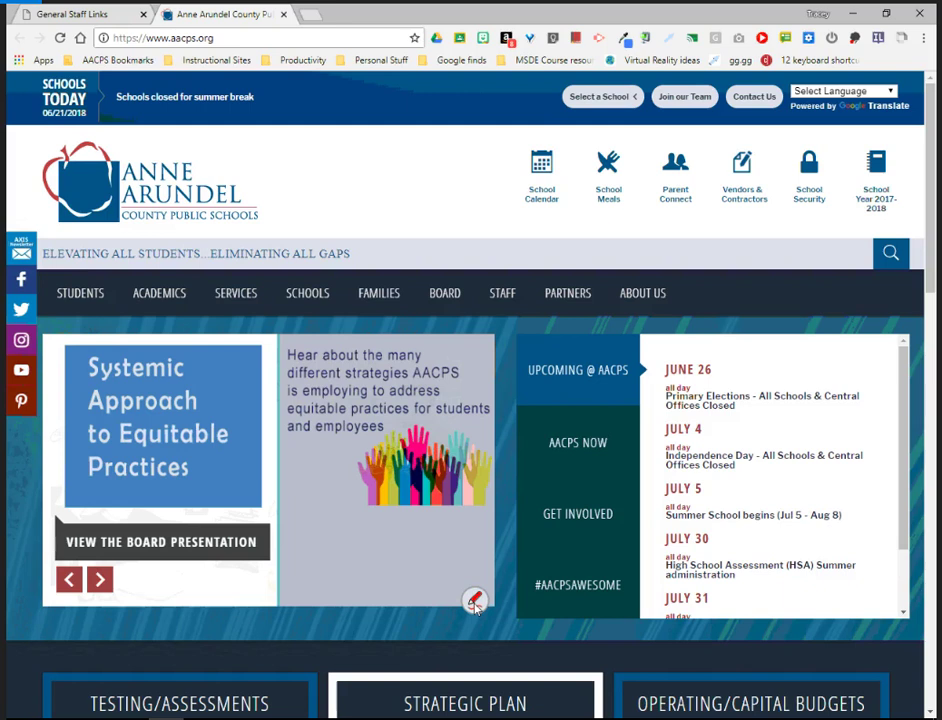
Examine the SMART Ink palette's pen, highlighter, toolbox and favorites options, keeping the red pen selected.
left_click(475, 601)
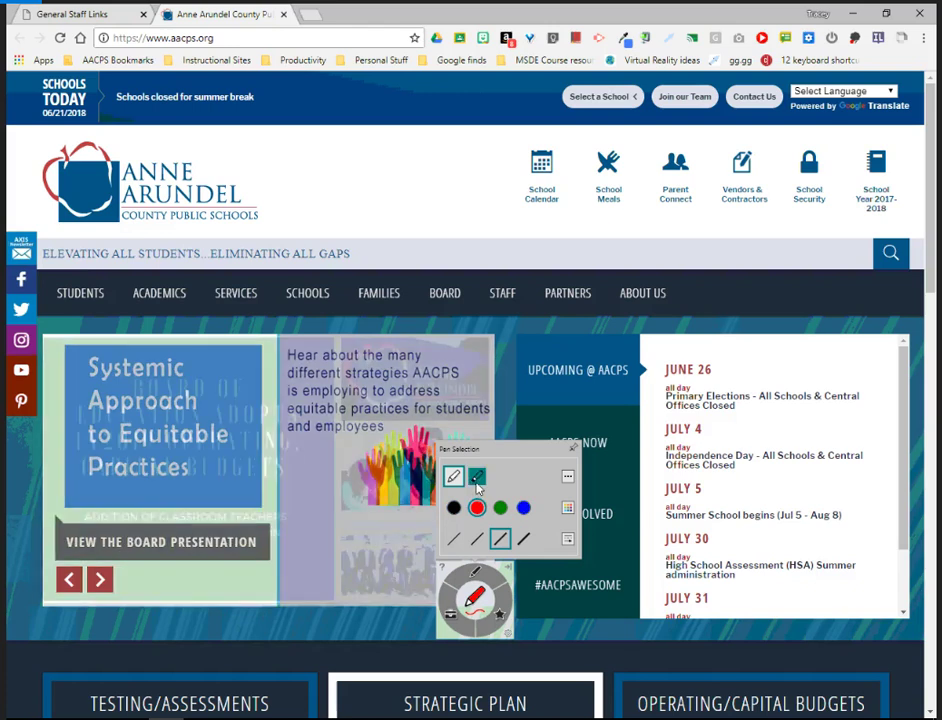
left_click(477, 477)
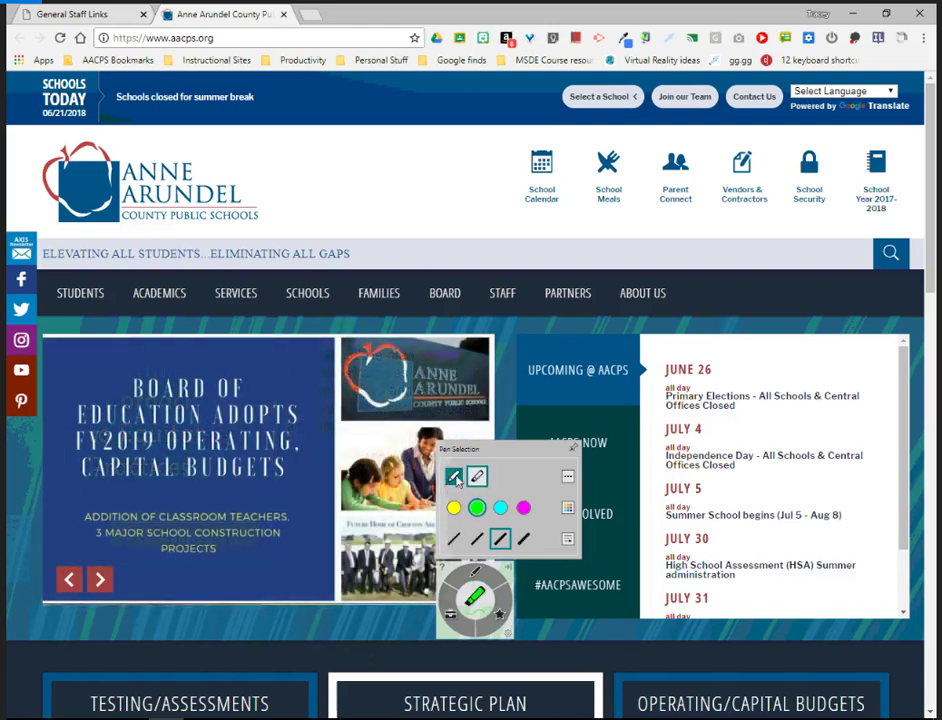
left_click(453, 477)
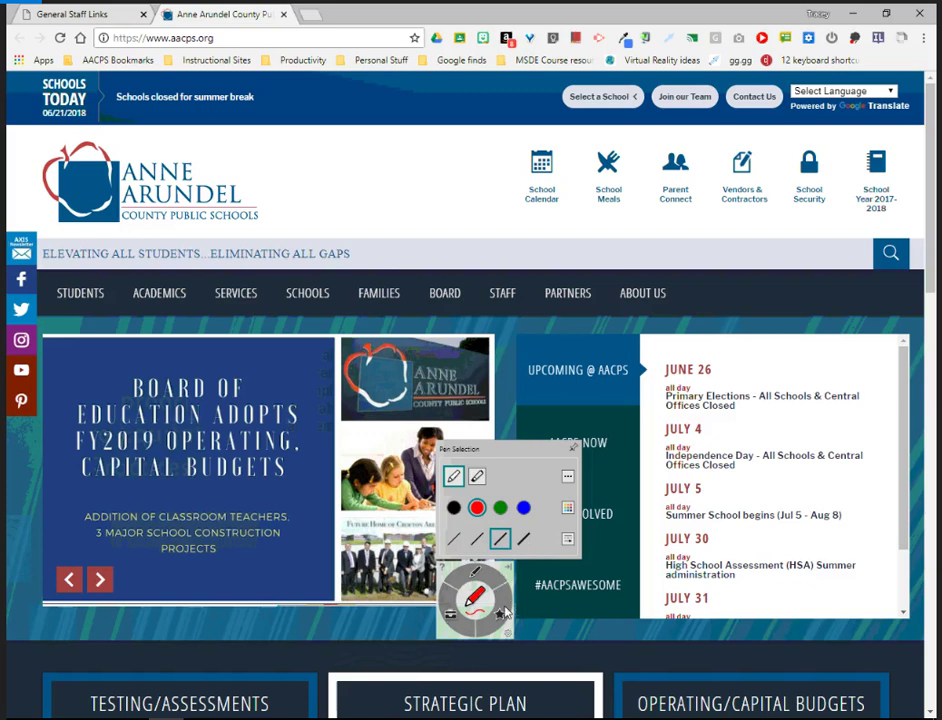
left_click(449, 618)
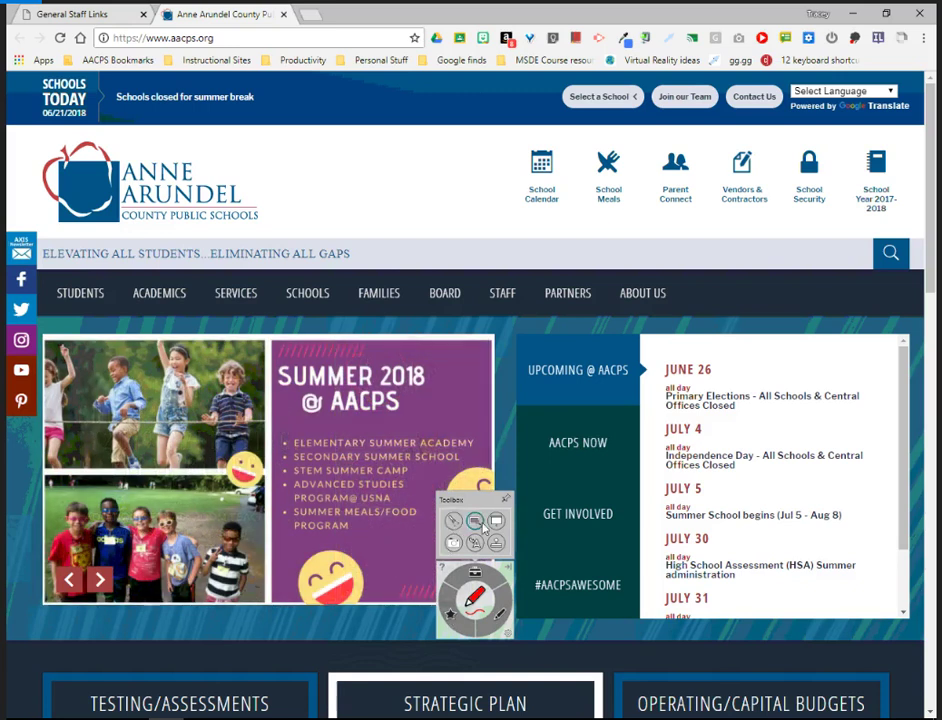
left_click(451, 617)
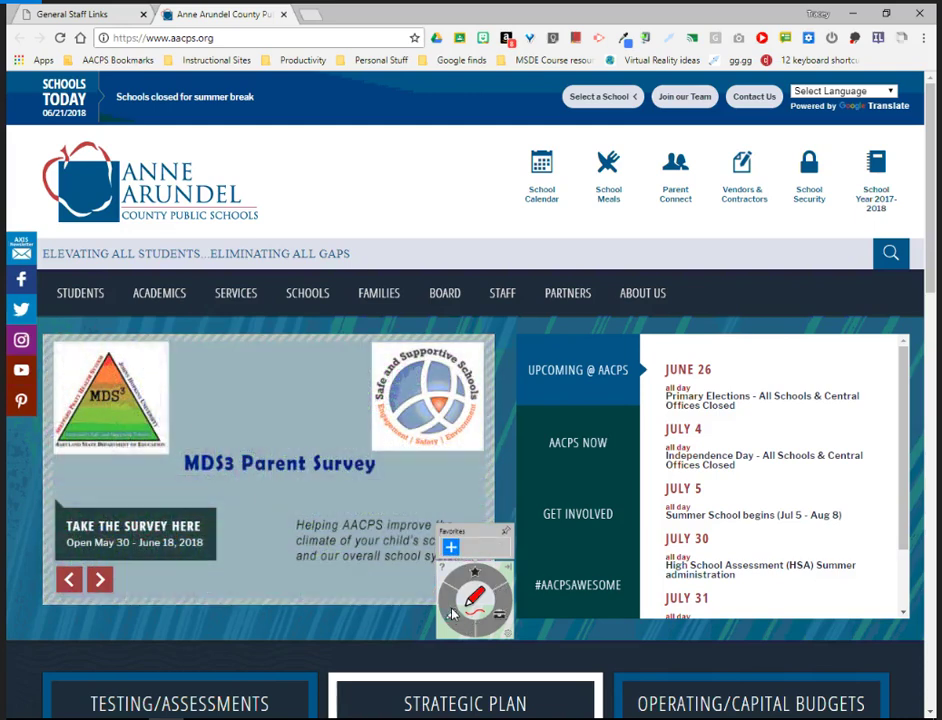
Circle FAMILIES in the site's navigation bar in red ink and draw a red asterisk above BOARD.
left_click(477, 603)
left_click(479, 606)
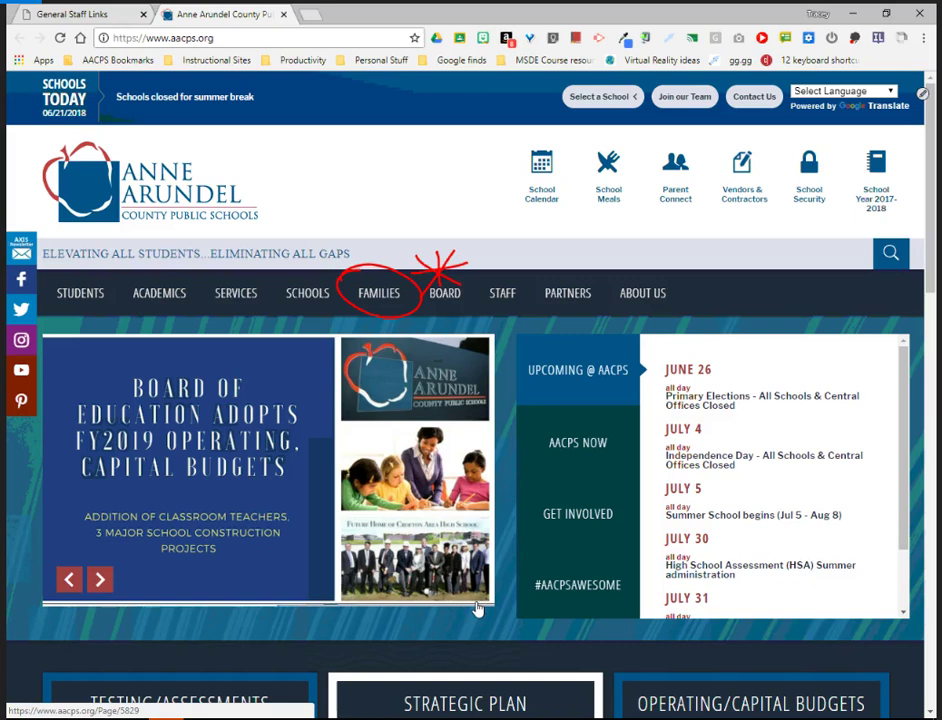
Check how the red ink behaves when the homepage scrolls, and delete the ink.
scroll(478, 609, "down", 5)
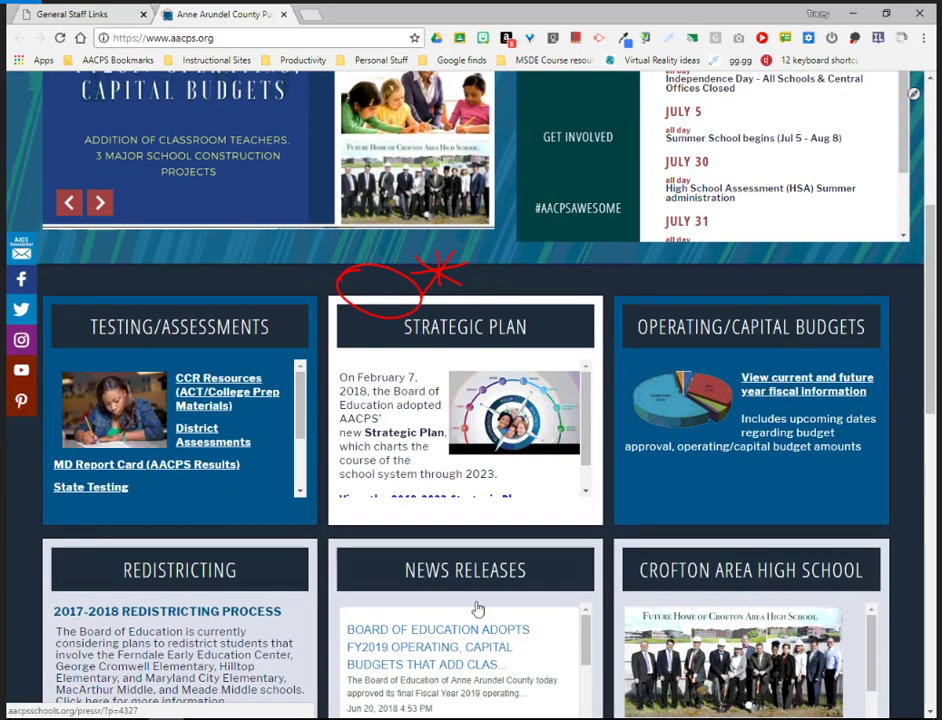
scroll(477, 610, "down", 1)
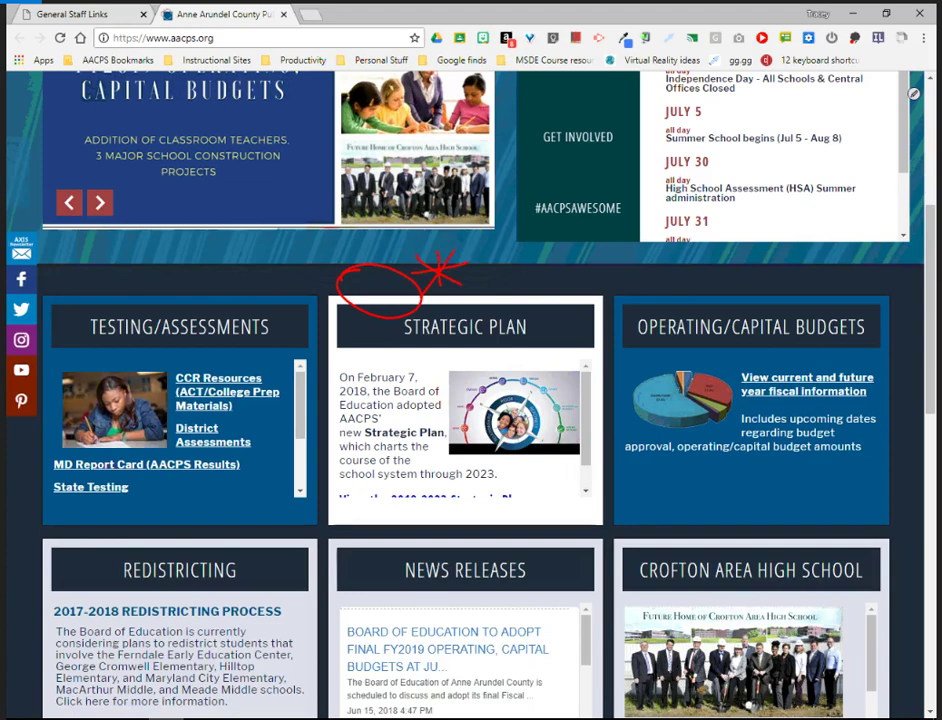
scroll(470, 400, "up", 2)
scroll(470, 400, "up", 3)
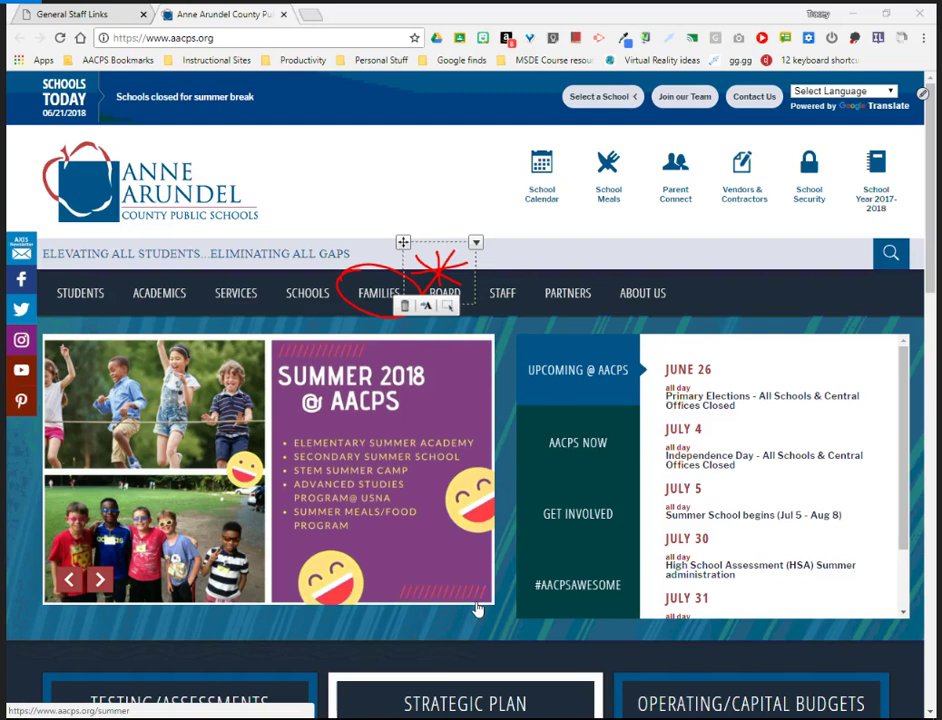
key("Delete")
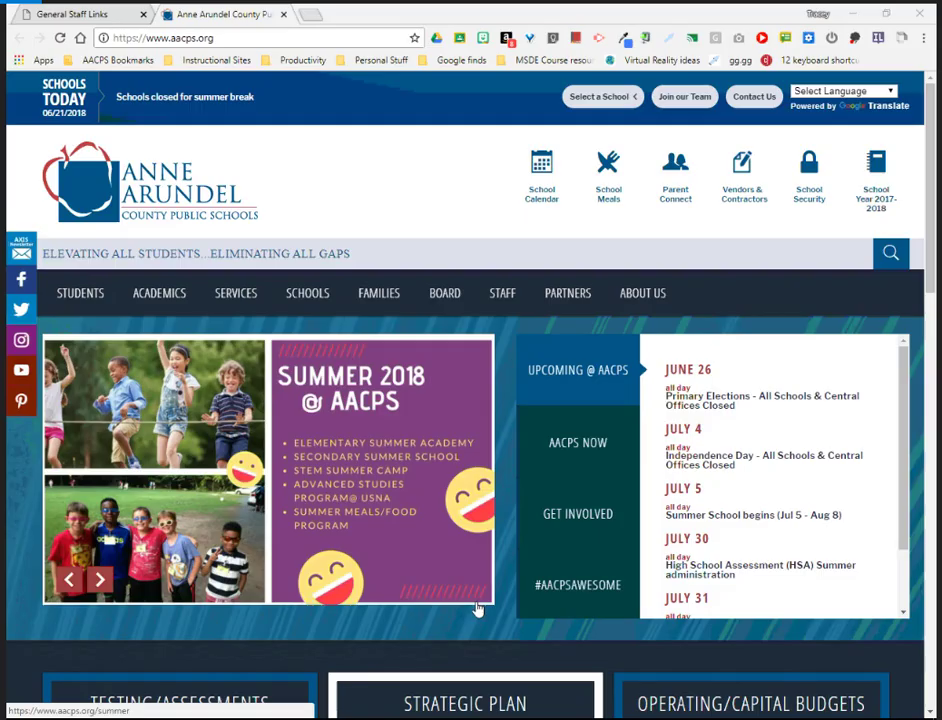
Switch to the Word letter to principals and circle the second column of training topics with a red pen.
key("alt+Tab")
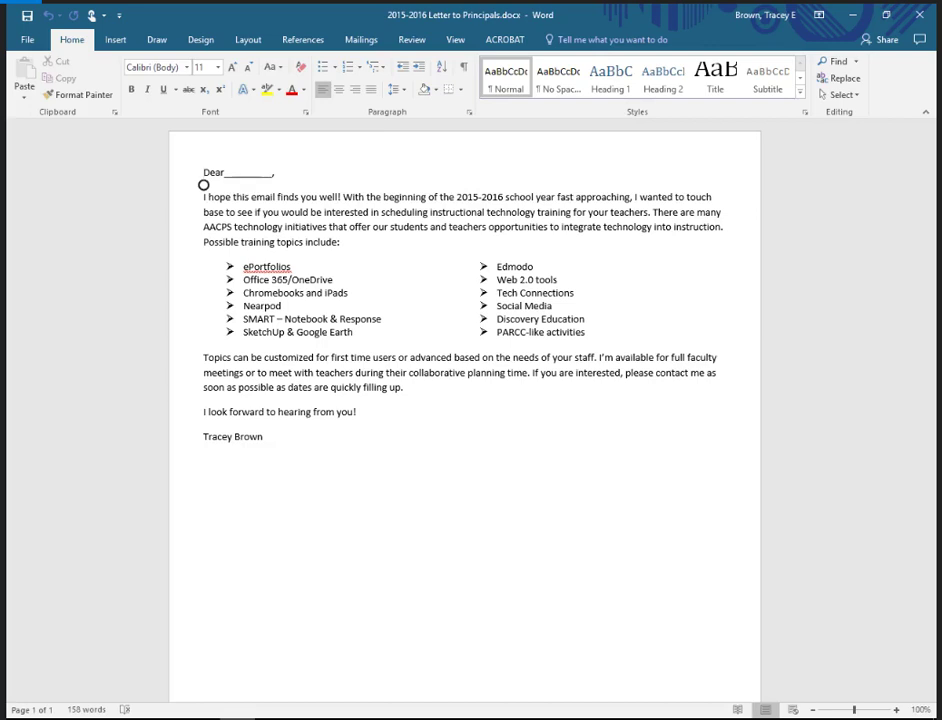
left_click(158, 40)
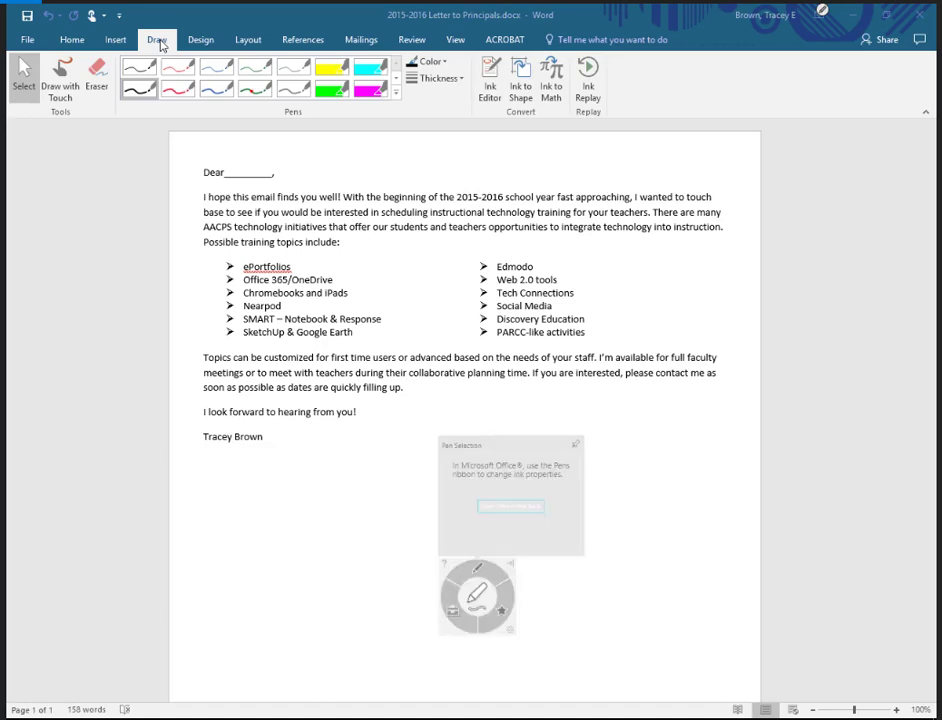
left_click(178, 89)
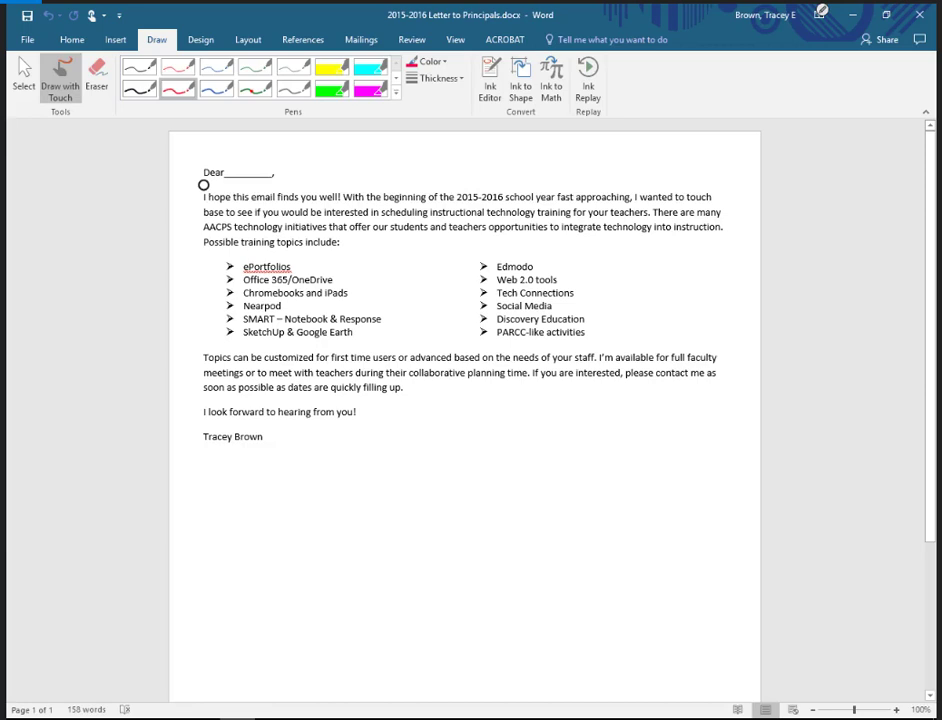
mouse_move(458, 254)
left_mouse_down()
mouse_move(596, 287)
mouse_move(459, 252)
left_mouse_up()
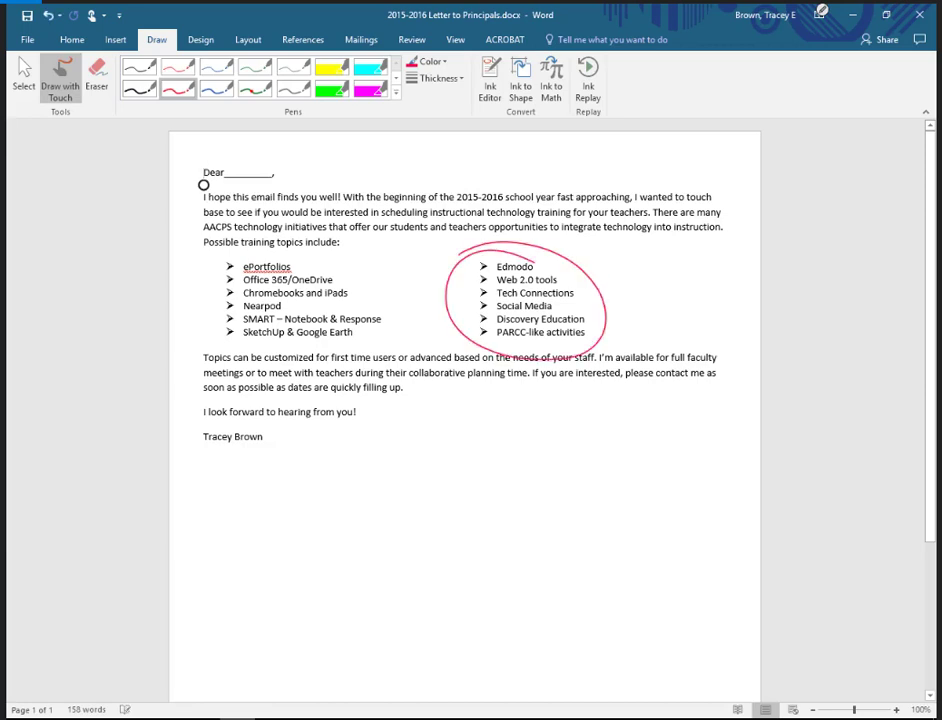
Handwrite "hello" in red ink in the blank area below the letter's closing.
mouse_move(328, 450)
left_mouse_down()
mouse_move(358, 513)
mouse_move(410, 492)
mouse_move(414, 516)
left_mouse_up()
left_click_drag(438, 445, 438, 525)
mouse_move(463, 440)
left_mouse_down()
mouse_move(463, 518)
mouse_move(511, 505)
mouse_move(482, 522)
left_mouse_up()
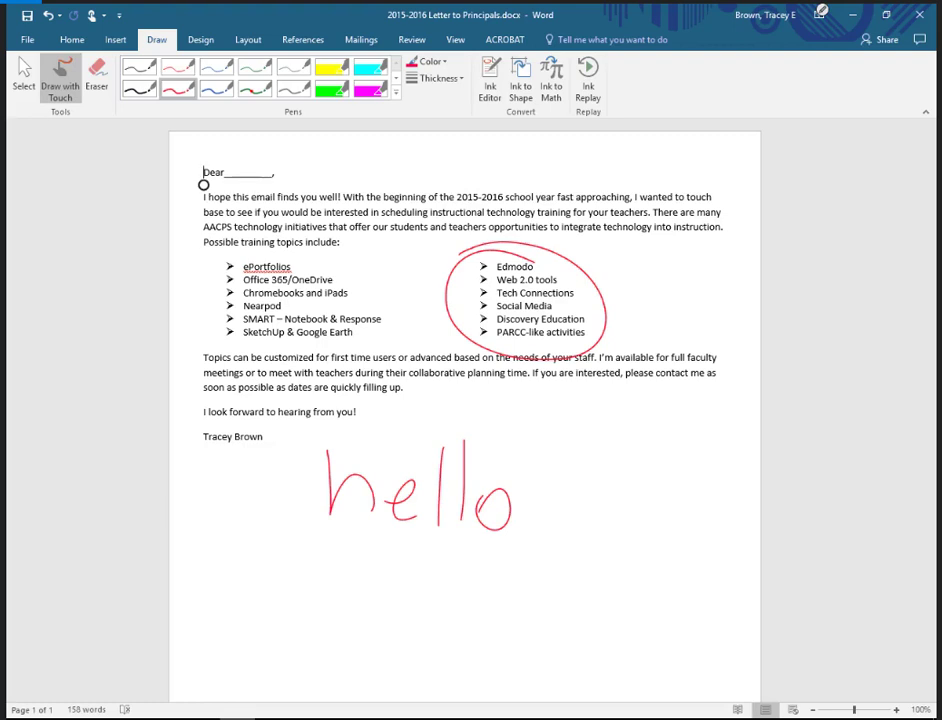
Close the Word letter without saving the ink changes.
key("alt+F4")
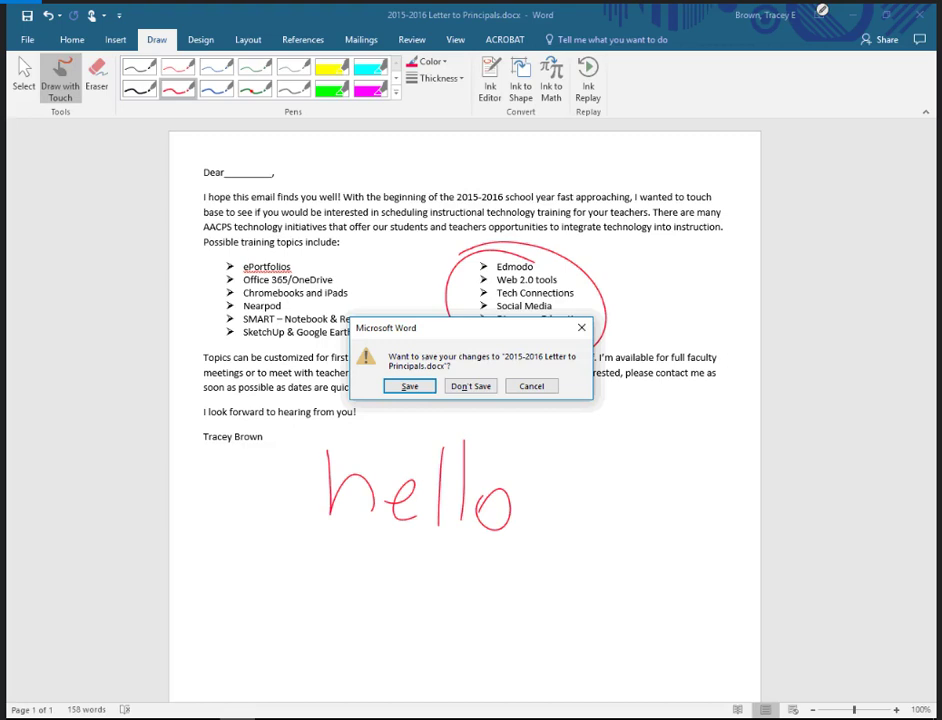
left_click(470, 386)
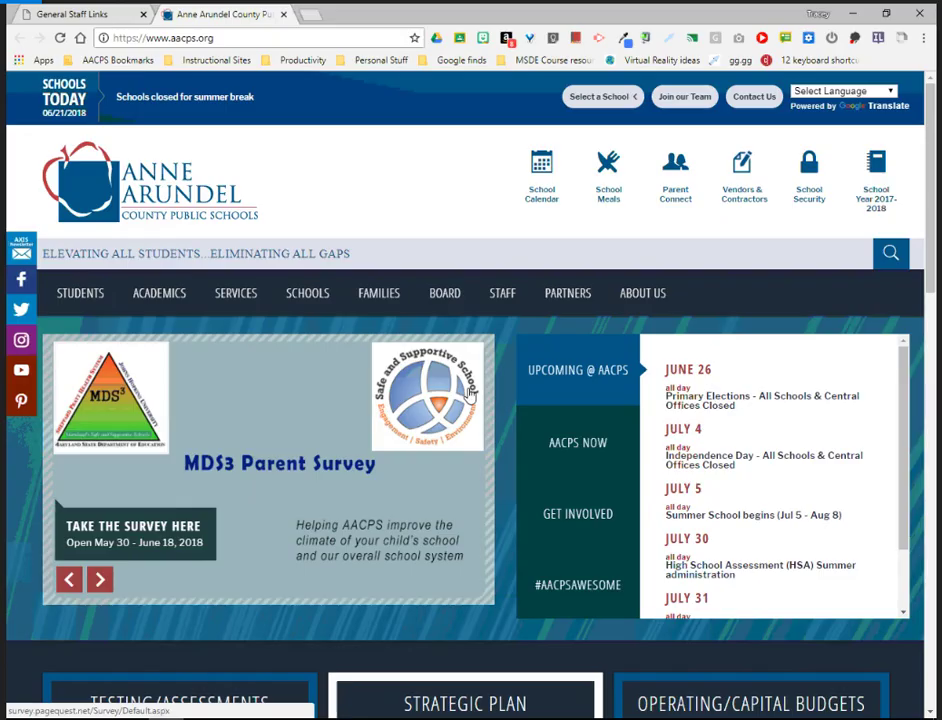
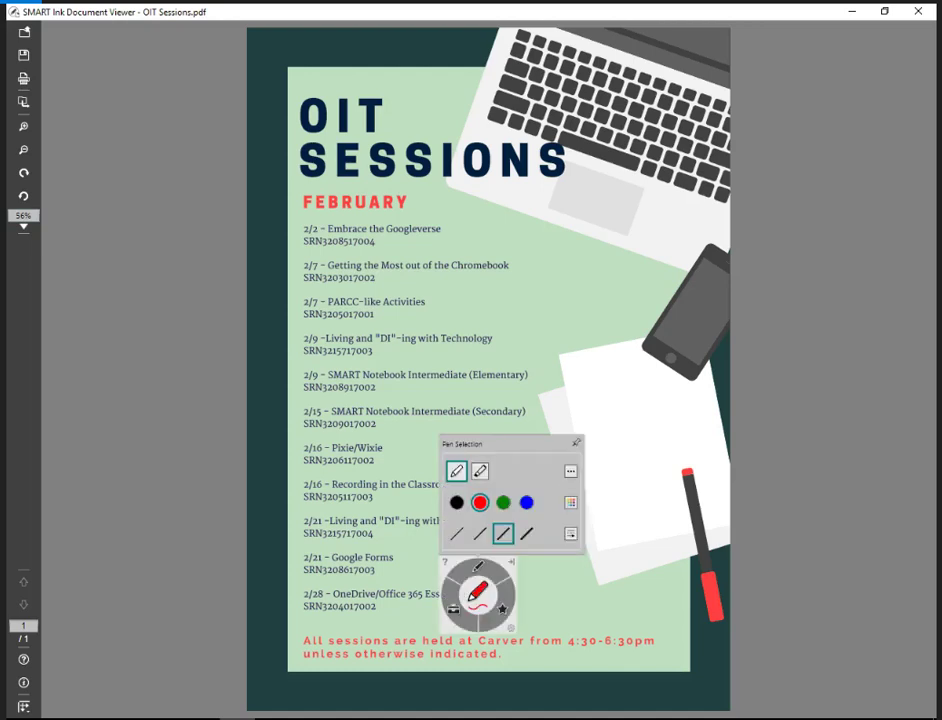
Circle the first two February sessions in red ink on OIT Sessions.pdf, and view the save dialog without saving.
mouse_move(294, 206)
left_mouse_down()
mouse_move(262, 222)
mouse_move(380, 227)
mouse_move(298, 212)
left_mouse_up()
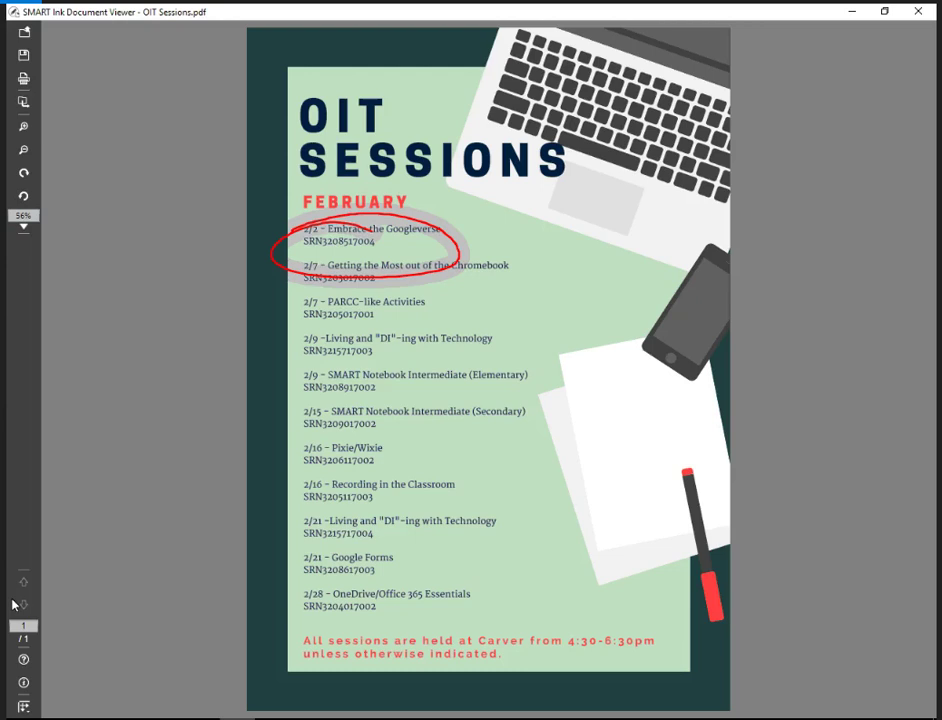
left_click(15, 47)
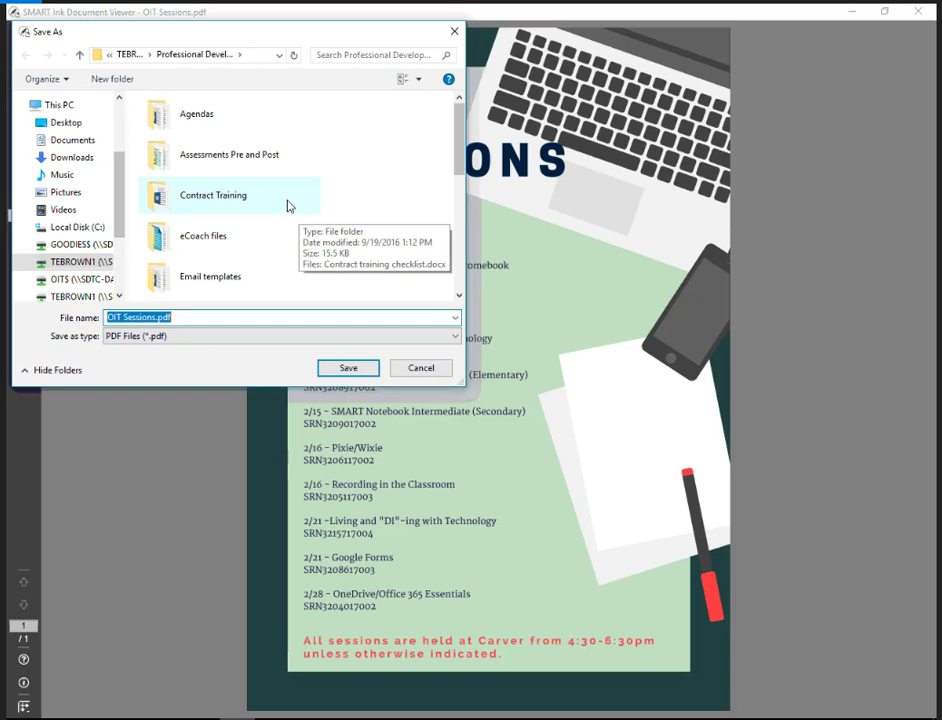
key("Escape")
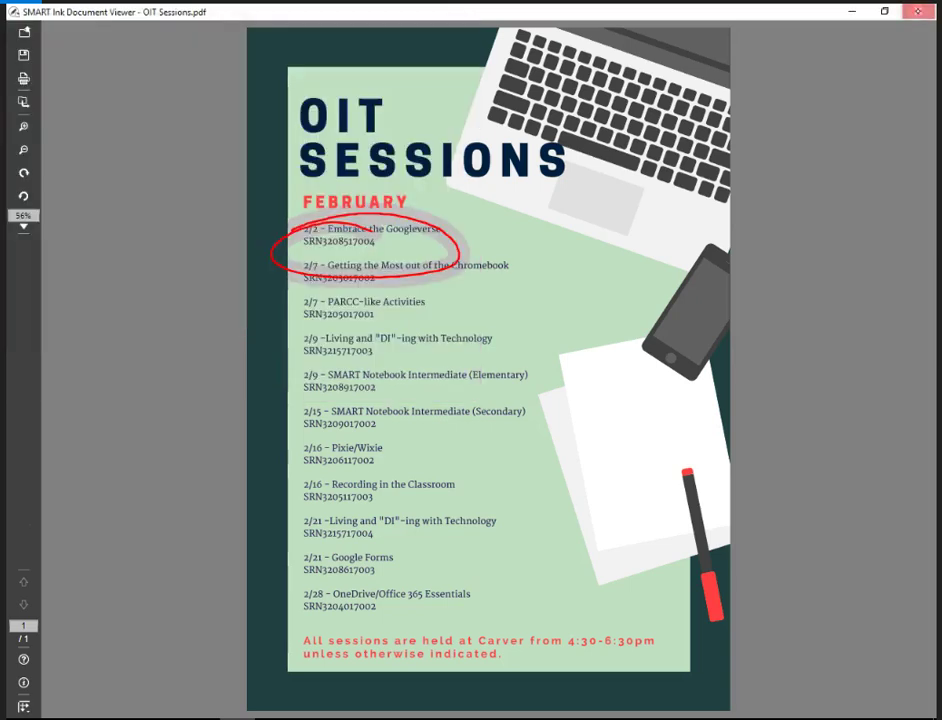
Close OIT Sessions.pdf in SMART Ink Document Viewer without saving the annotation.
left_click(918, 11)
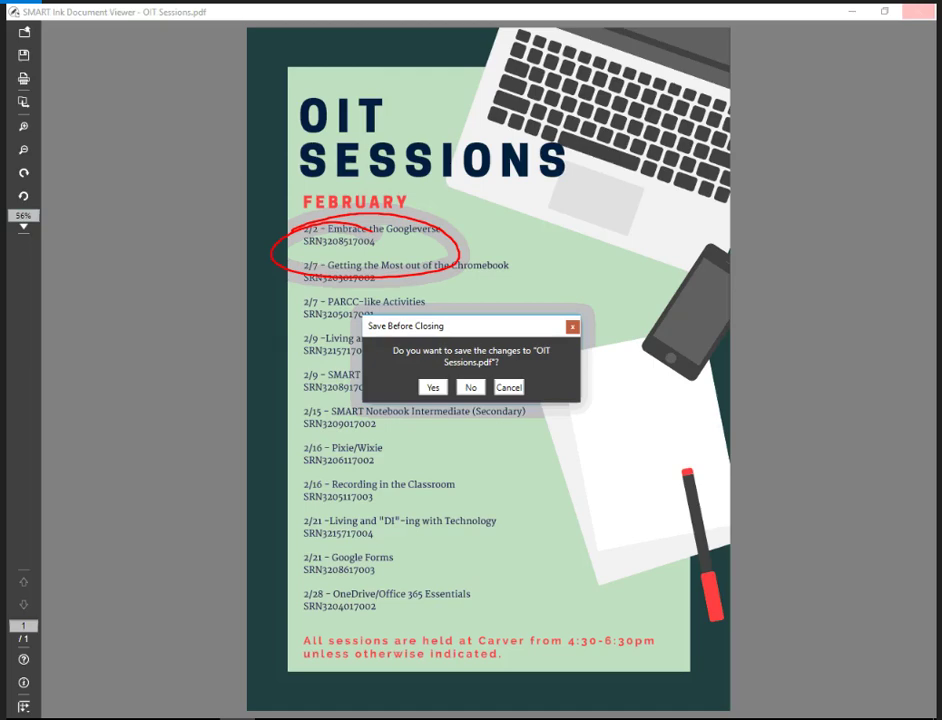
left_click(470, 387)
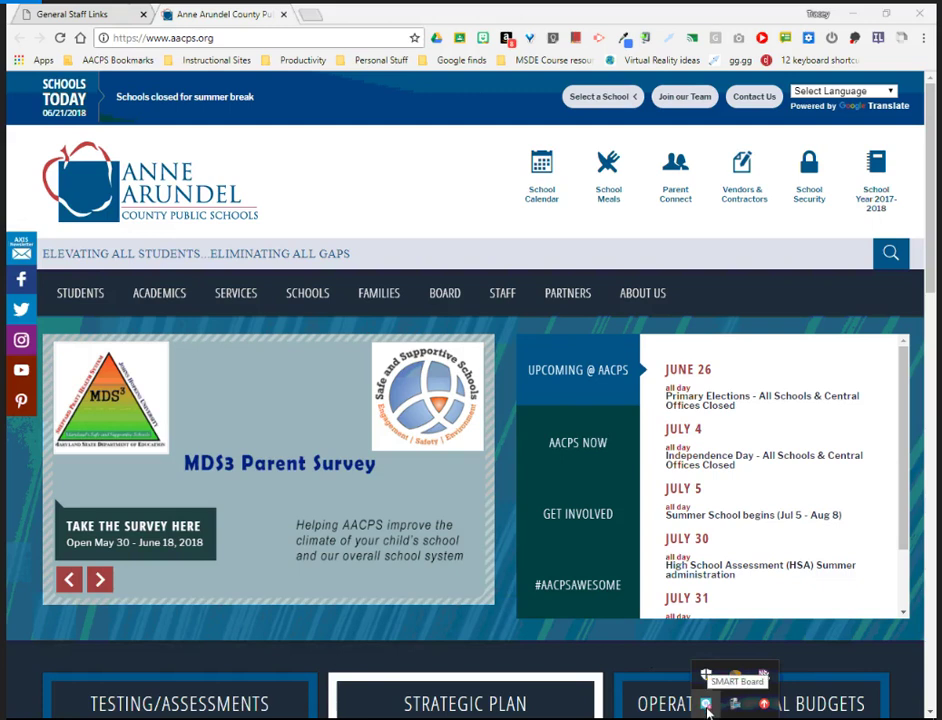
Open the SMART Board Screen Capture Toolbar and move it over the upcoming events list.
right_click(706, 705)
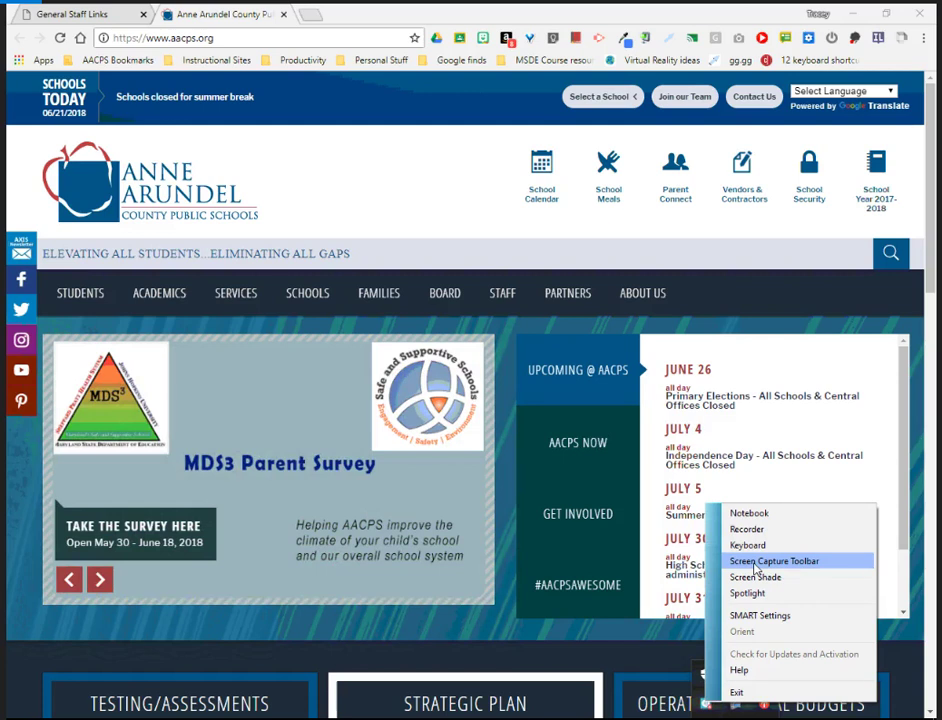
left_click(755, 566)
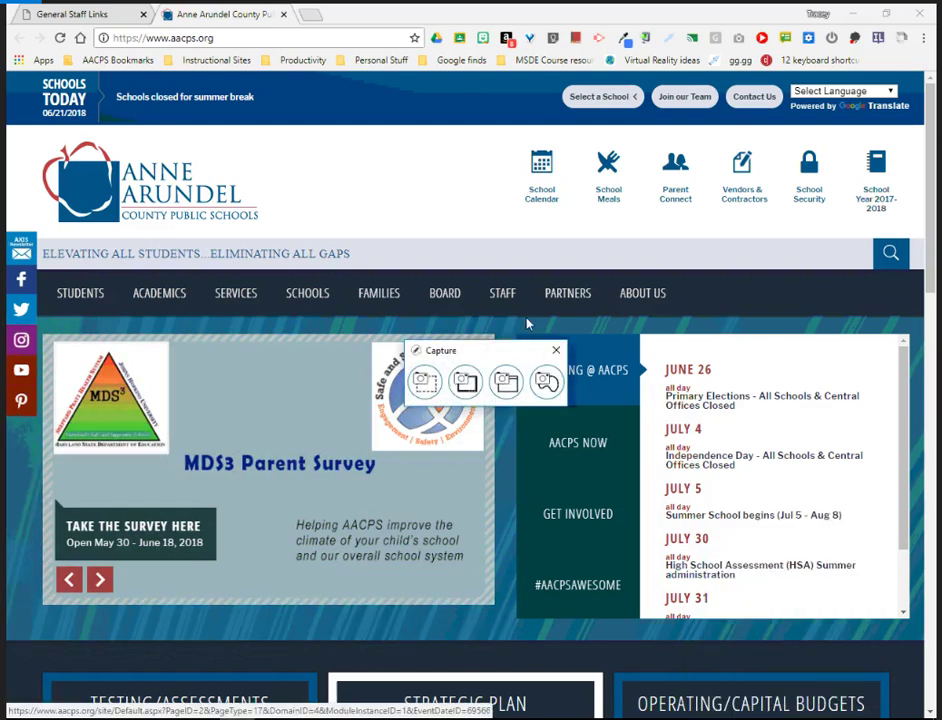
left_click_drag(511, 353, 810, 432)
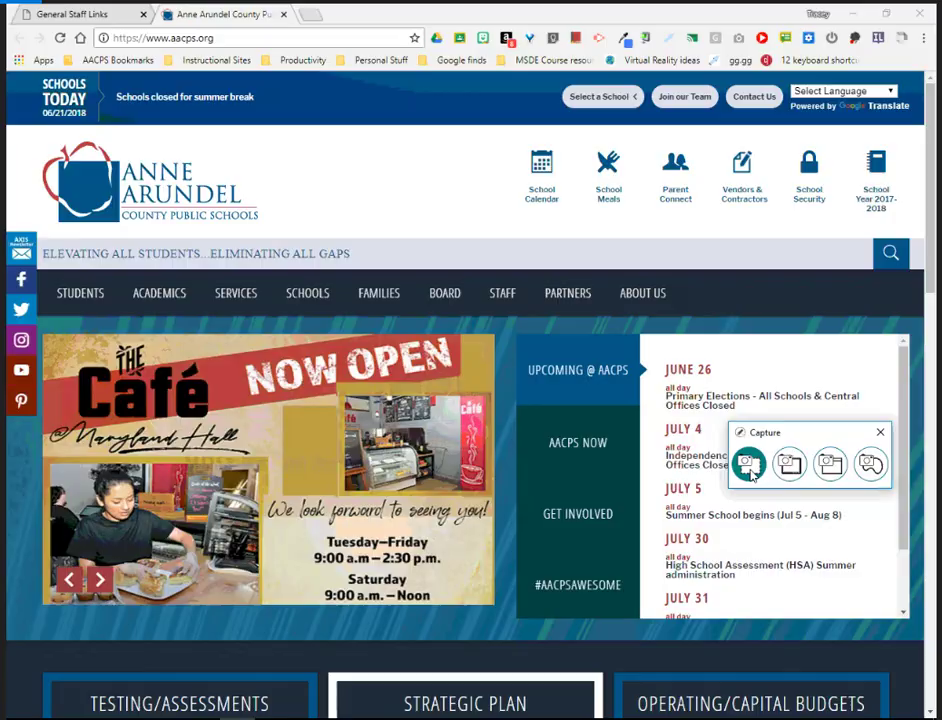
Capture the rectangular area around the AACPS tagline and navigation links, and send it to the current page in SMART Notebook.
left_click(751, 470)
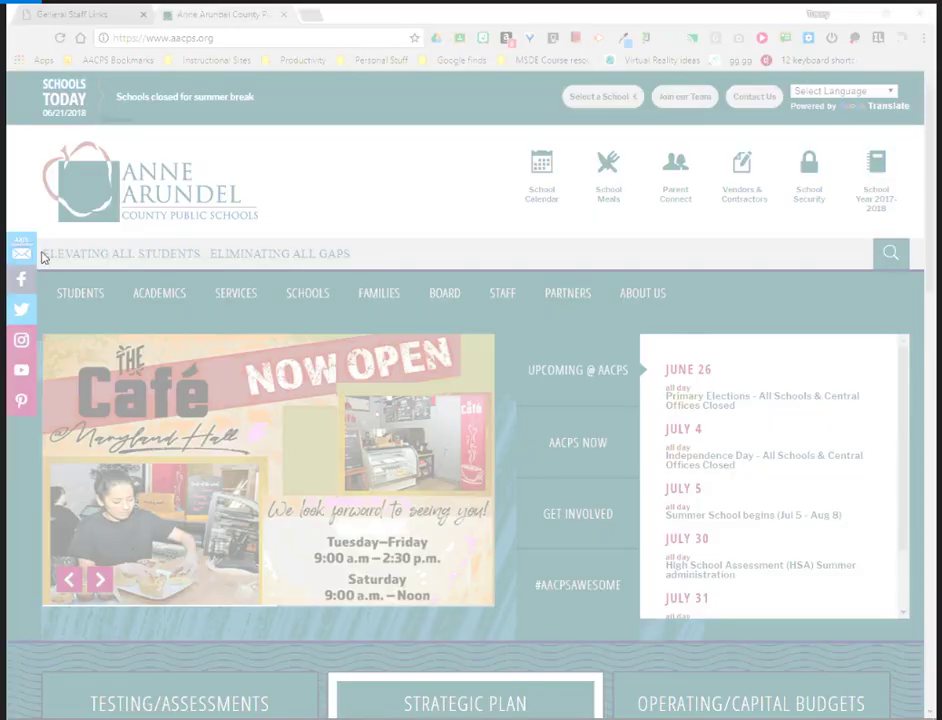
left_click_drag(40, 240, 699, 323)
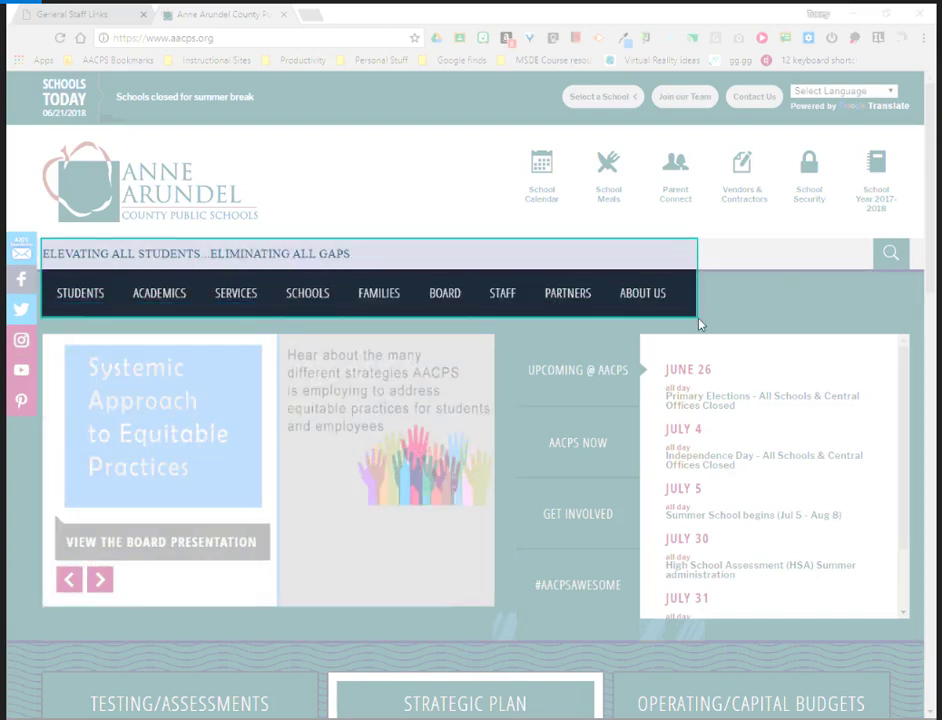
left_click_drag(699, 323, 699, 323)
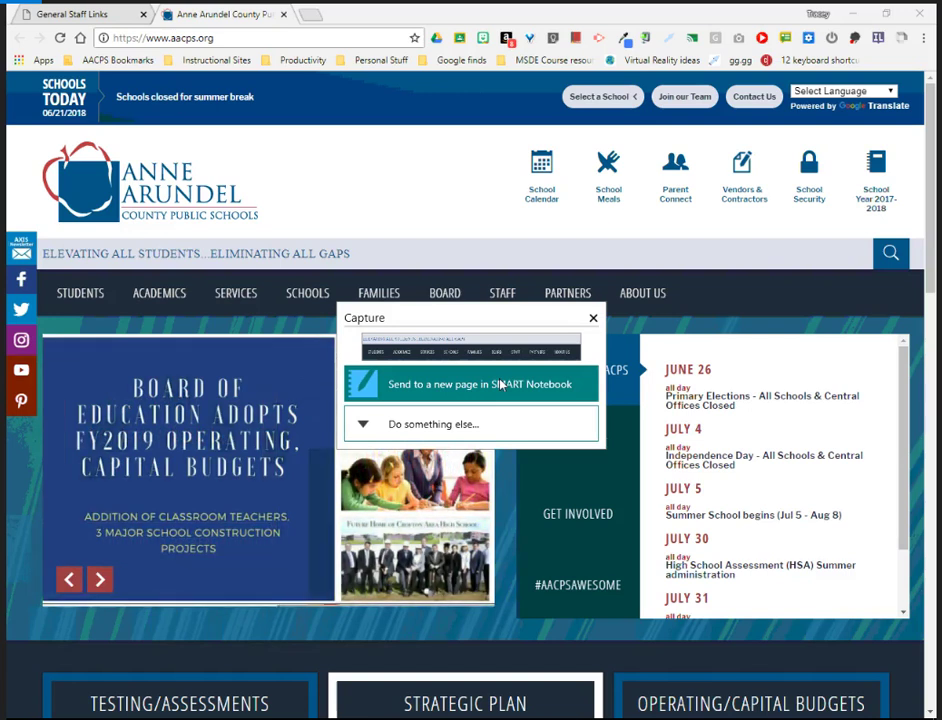
left_click(363, 425)
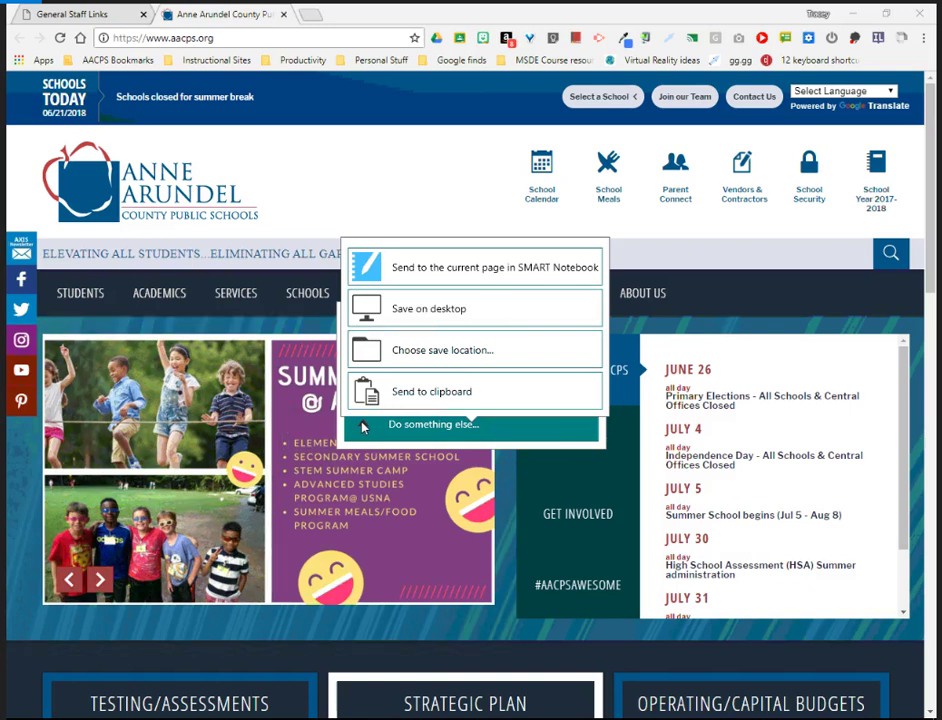
left_click(430, 272)
Reposition, shrink and rotate the captured navigation bar image on the SMART Notebook page.
left_click_drag(435, 205, 377, 299)
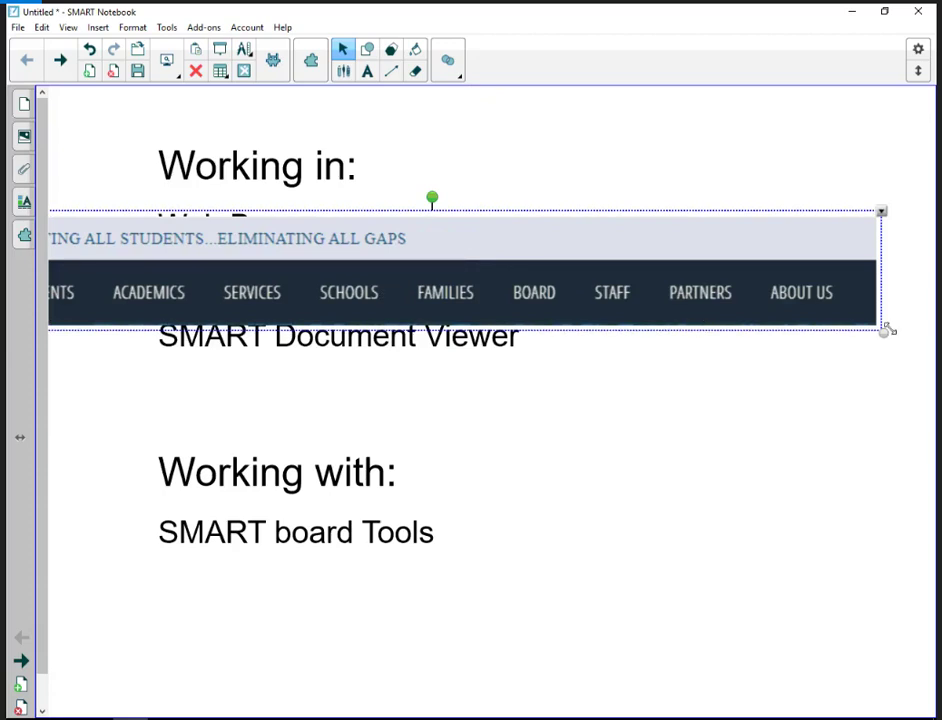
left_click_drag(886, 329, 467, 301)
left_click_drag(425, 244, 482, 258)
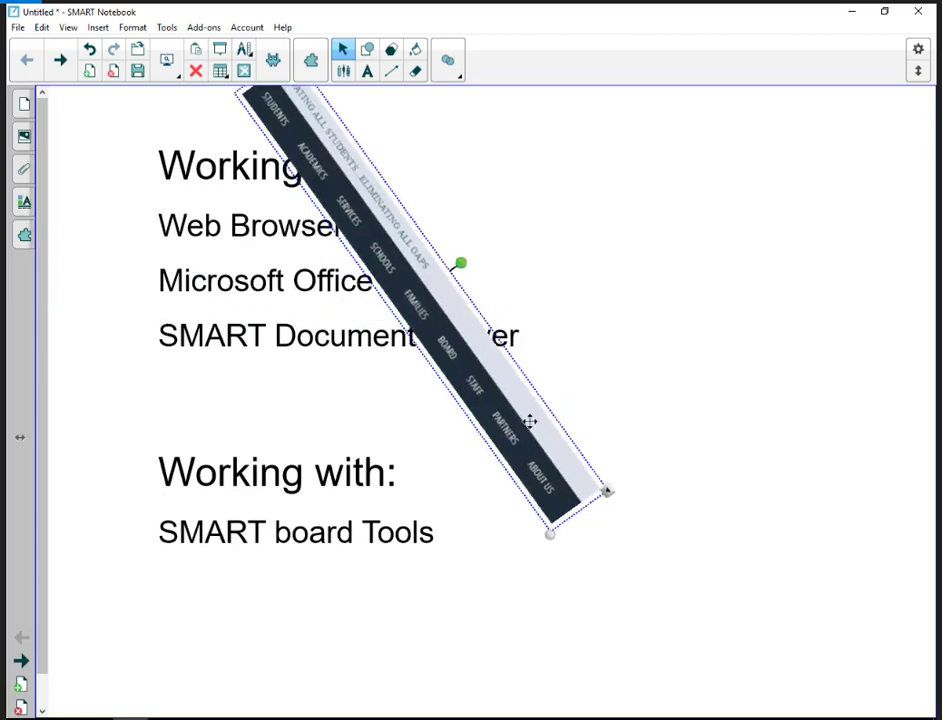
right_click(607, 494)
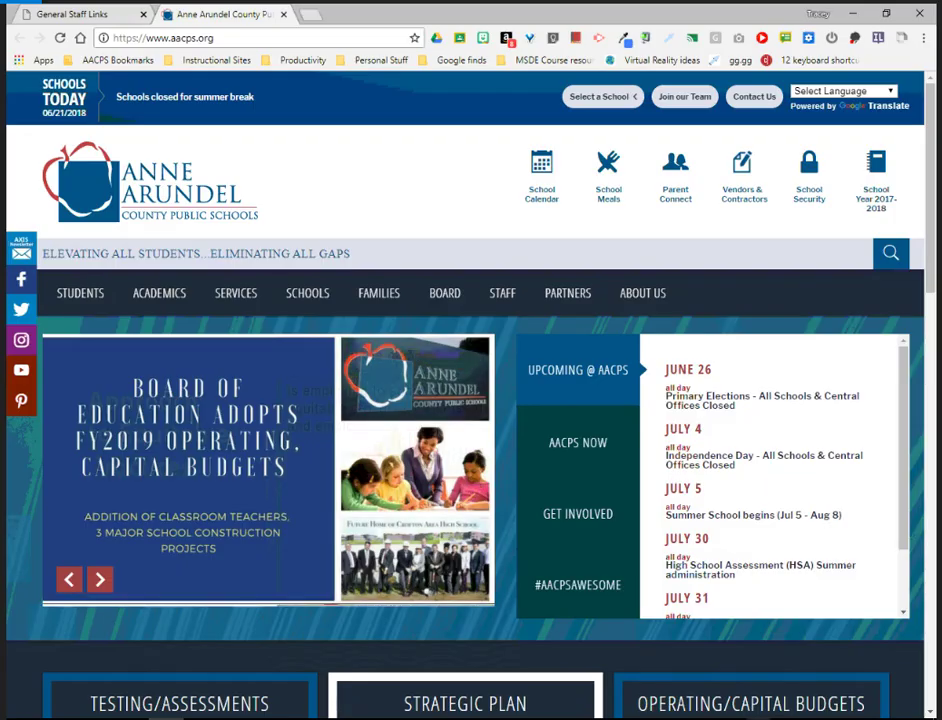
Cover the AACPS web page with the SMART Board Screen Shade and pull it back to uncover the page's right side.
left_click(706, 718)
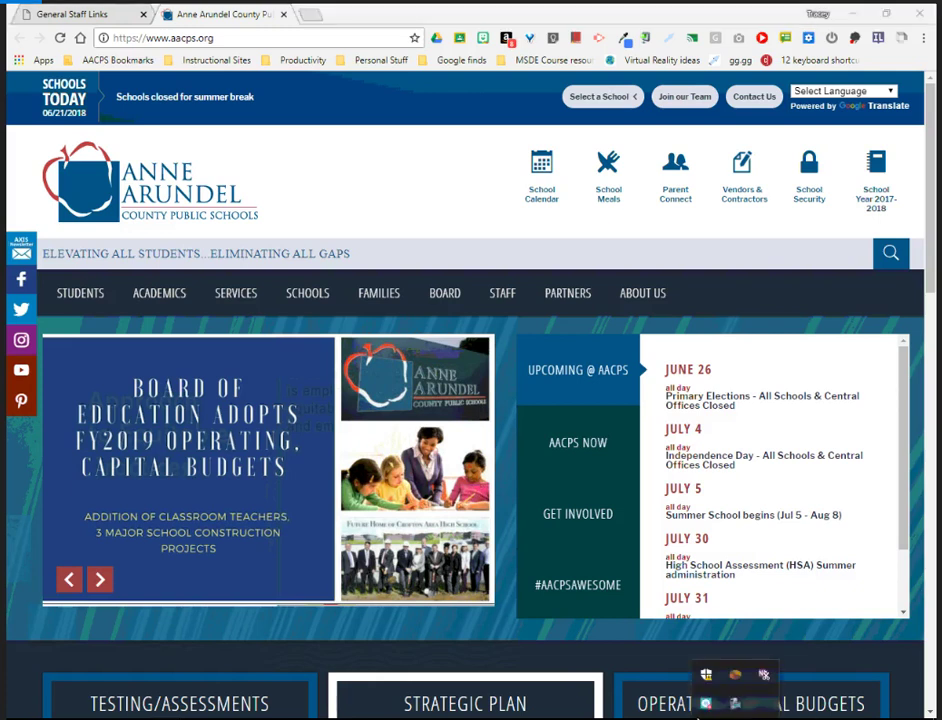
right_click(705, 703)
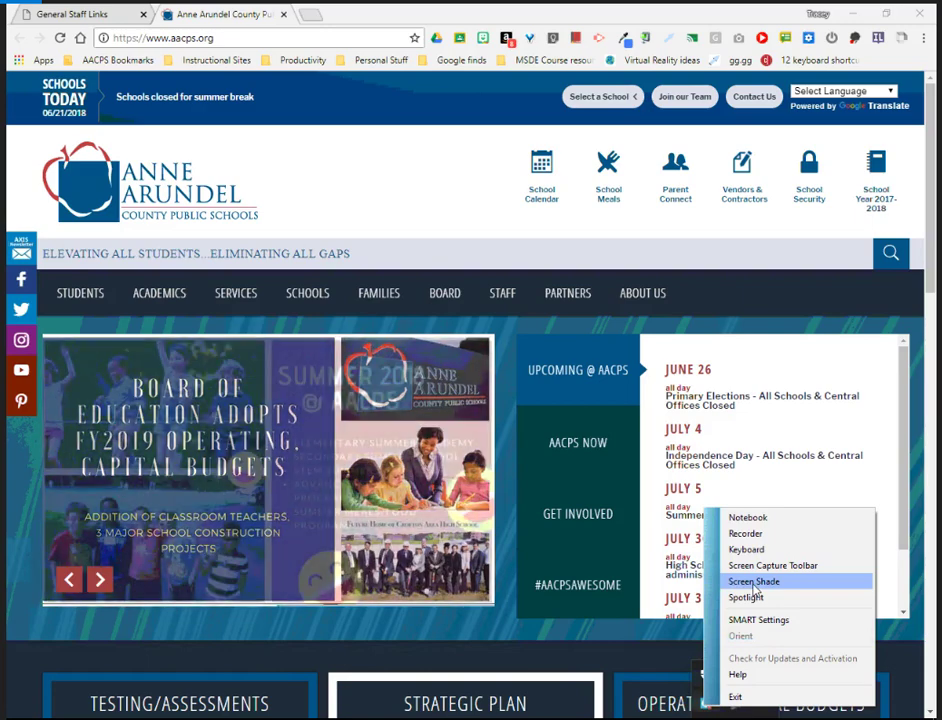
left_click(755, 588)
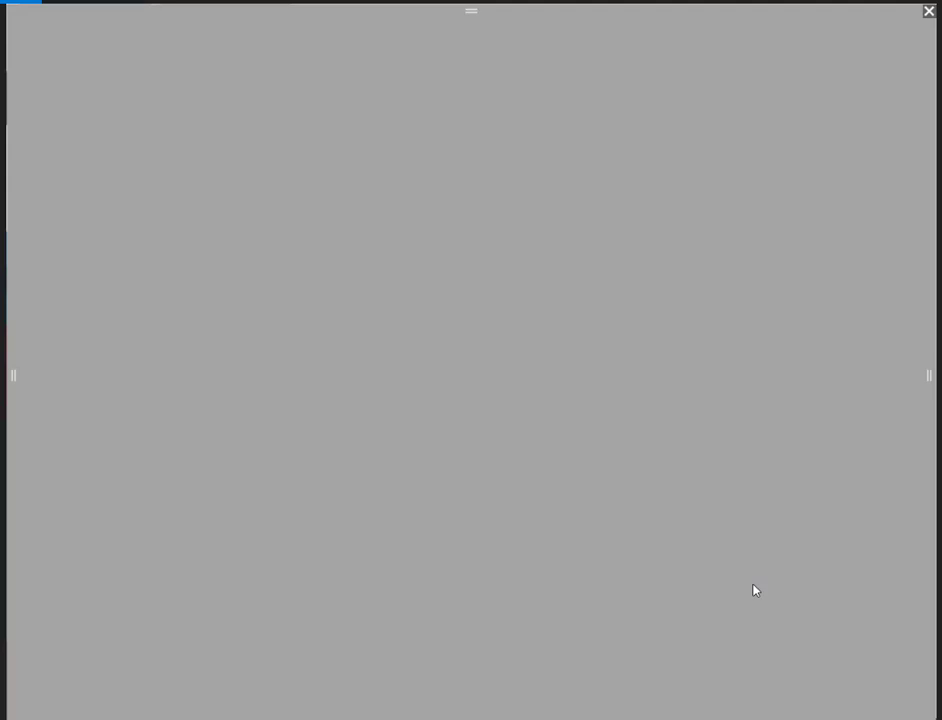
mouse_move(471, 716)
left_mouse_down()
mouse_move(475, 392)
mouse_move(475, 718)
left_mouse_up()
left_click_drag(928, 375, 523, 330)
left_click_drag(270, 4, 317, 8)
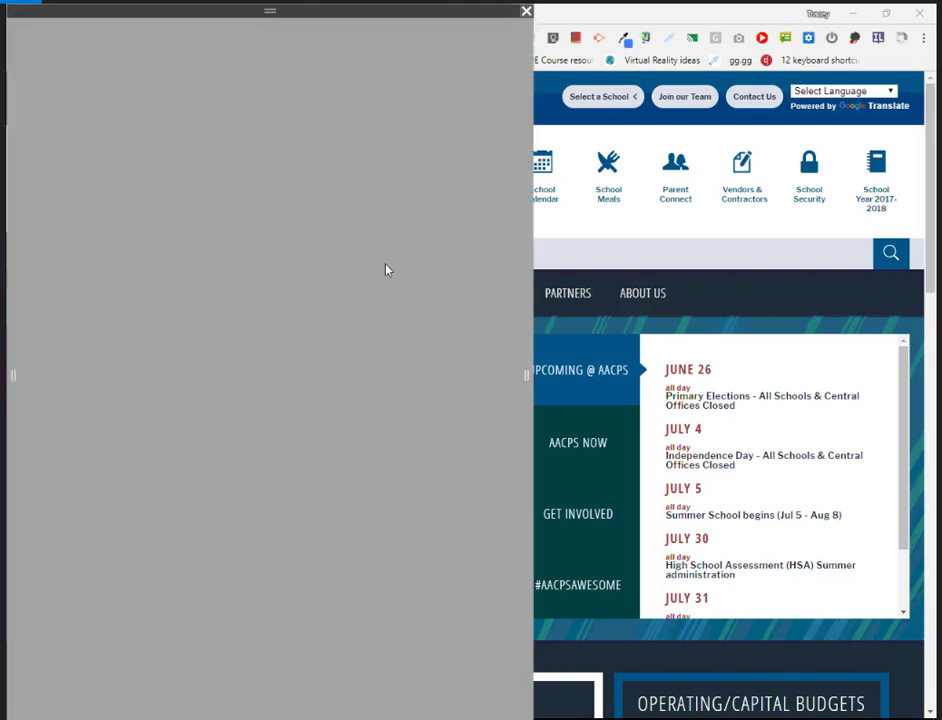